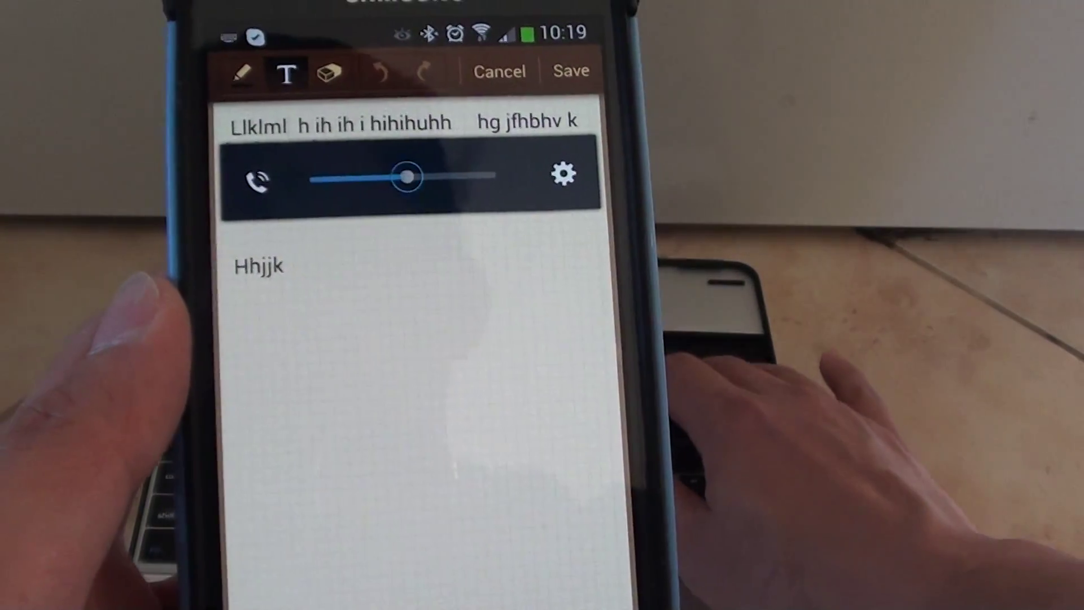
# Raise the phone volume to maximum with the keyboard's volume-up key over the S Memo note.
pyautogui.press('XF86AudioRaiseVolume')
pyautogui.press('XF86AudioRaiseVolume')
pyautogui.press('XF86AudioRaiseVolume')
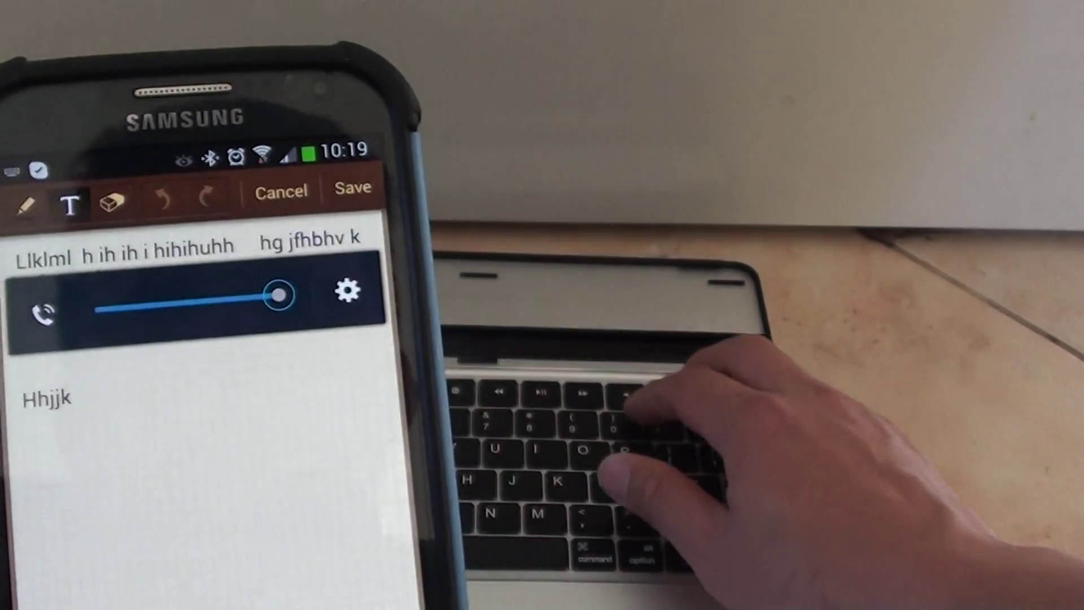